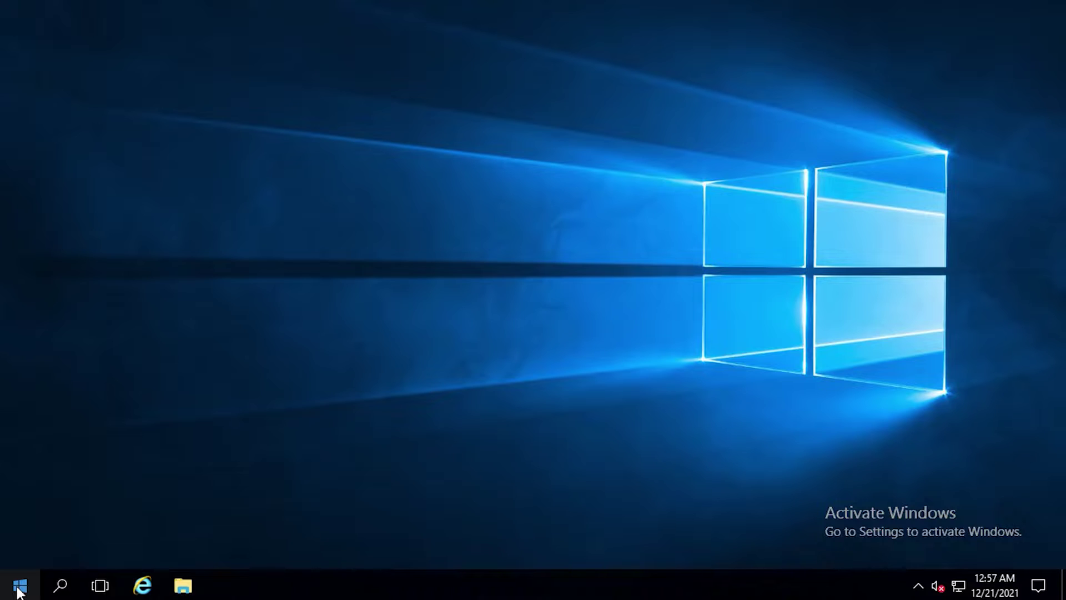
Step: Launch Local Users and Groups (lusrmgr.msc) and list the local groups
{"action": "right_click", "coordinate": [19, 591]}
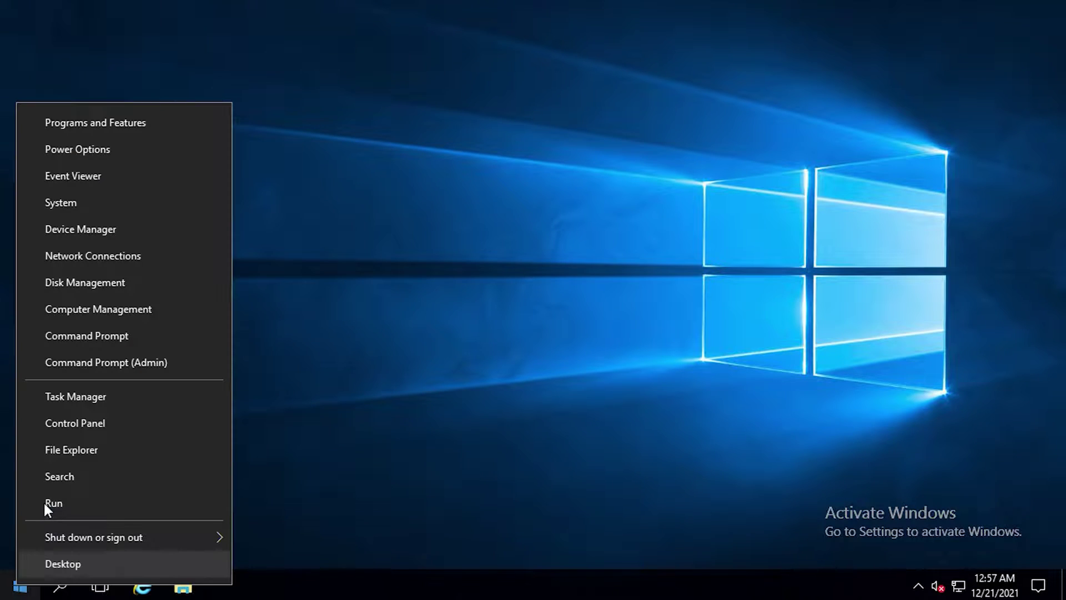
{"action": "left_click", "coordinate": [45, 501]}
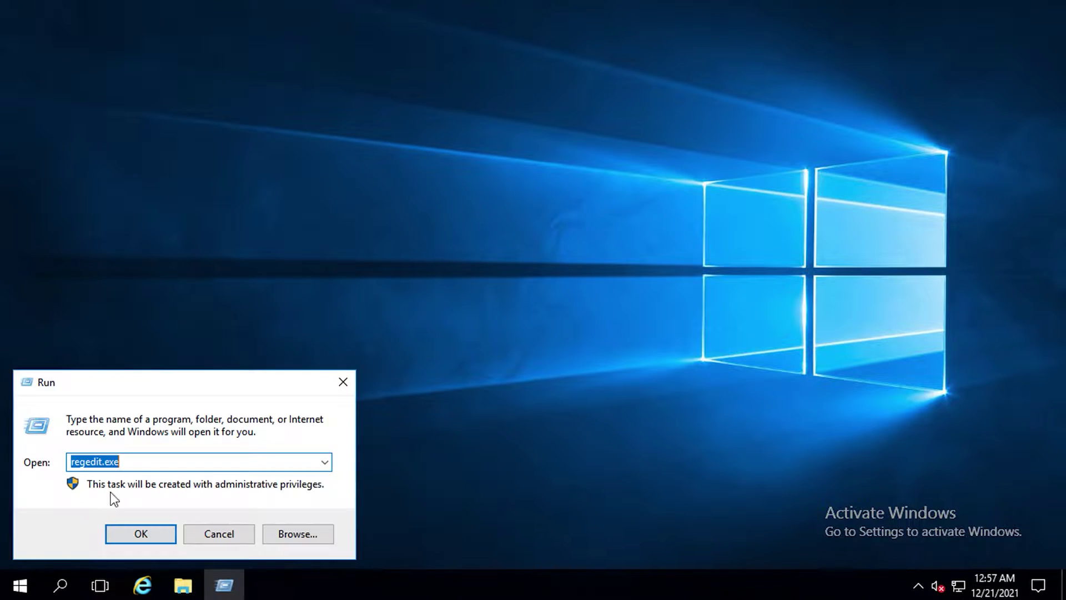
{"action": "type", "text": "lusrmg"}
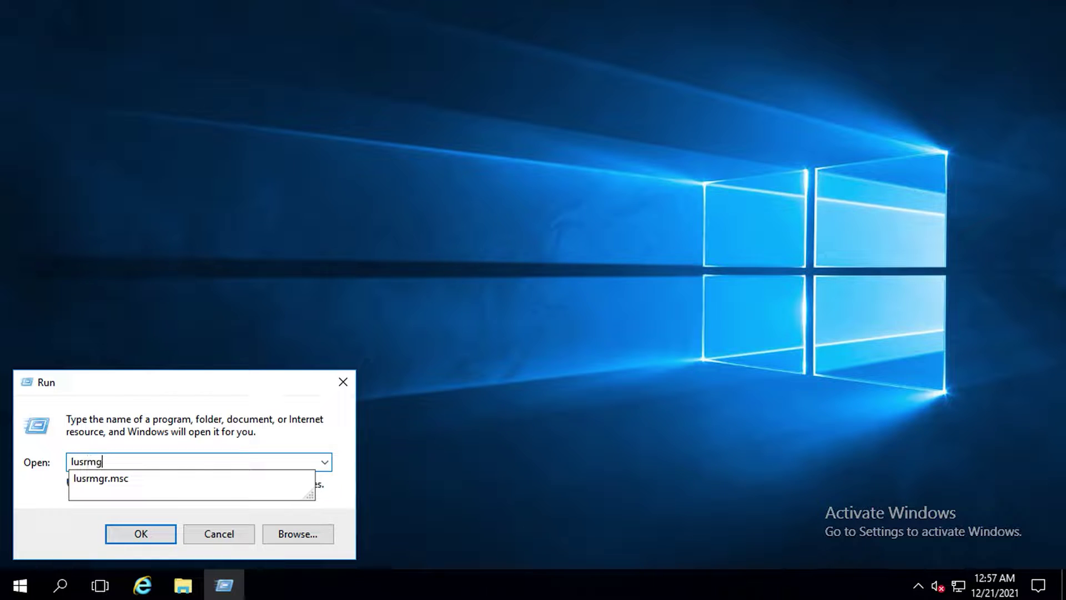
{"action": "type", "text": "r.msc"}
{"action": "left_click", "coordinate": [146, 525]}
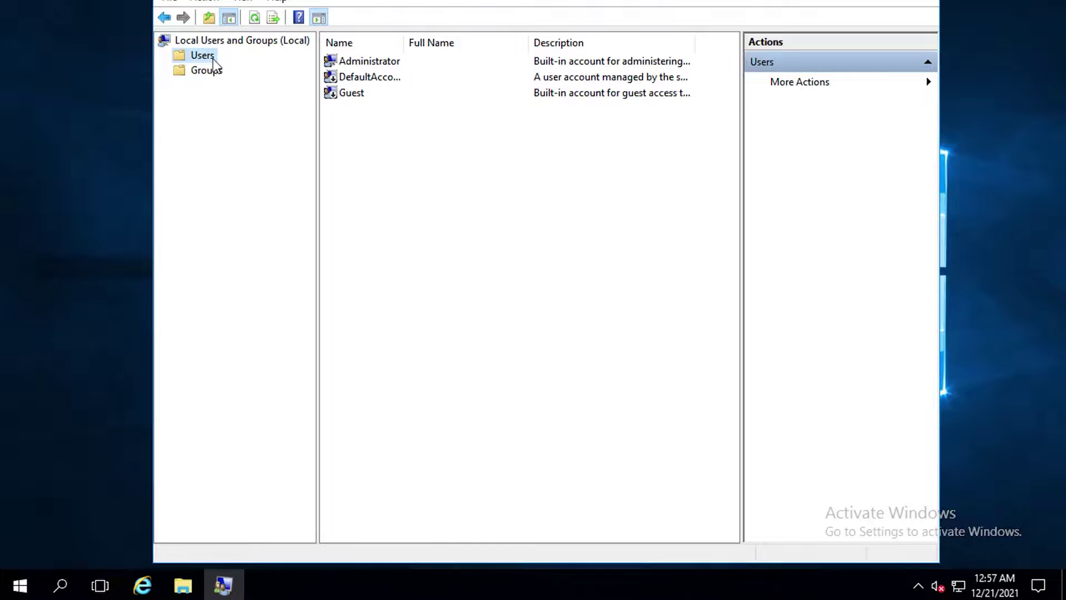
{"action": "left_click", "coordinate": [206, 70]}
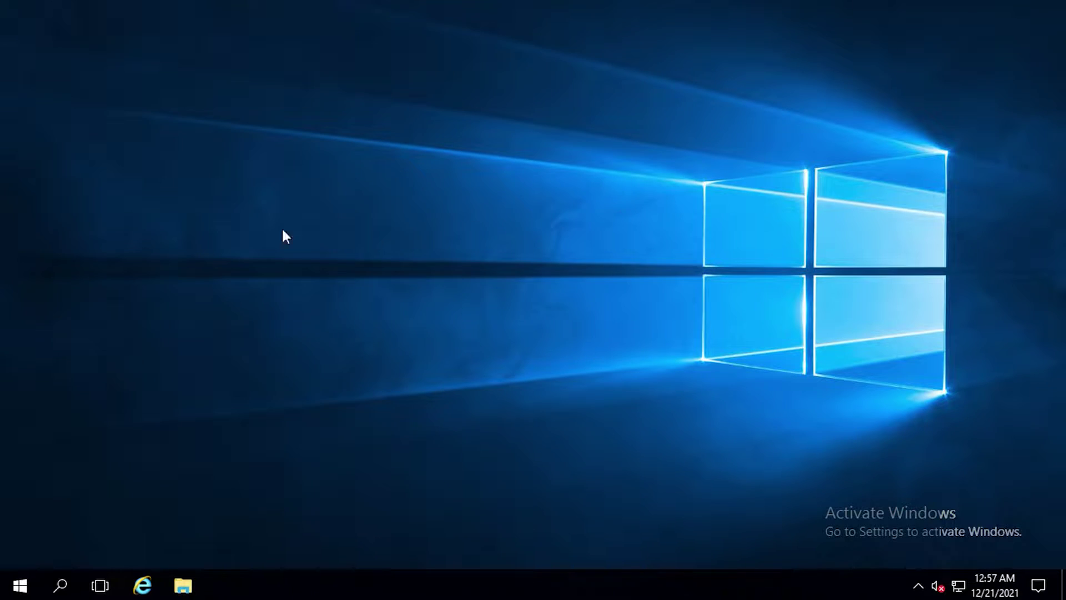
Step: Start regedit.exe from Run and widen the key tree pane
{"action": "right_click", "coordinate": [20, 585]}
{"action": "left_click", "coordinate": [56, 499]}
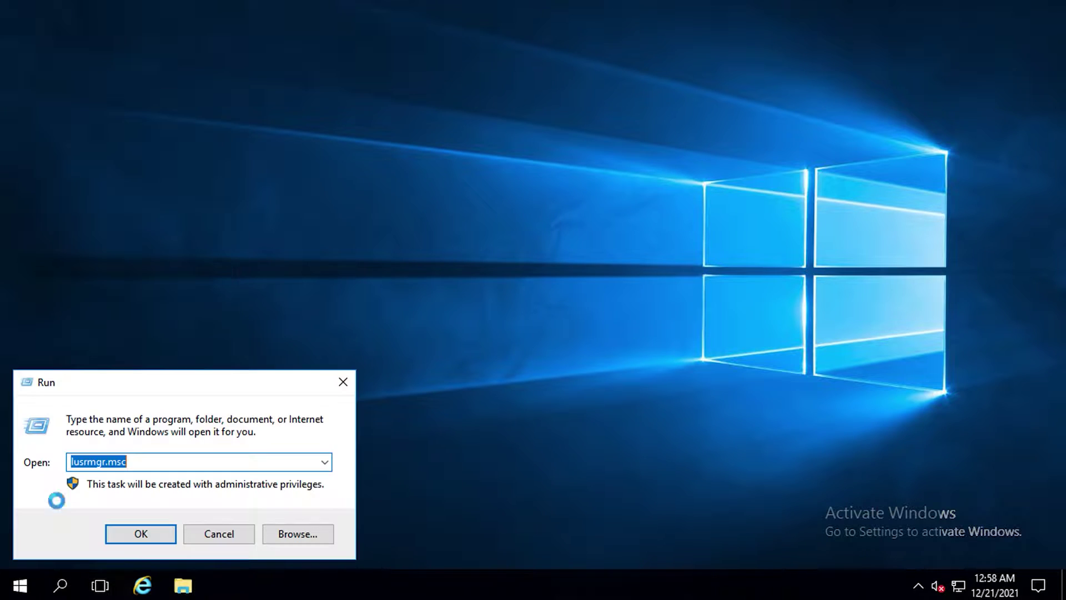
{"action": "type", "text": "re"}
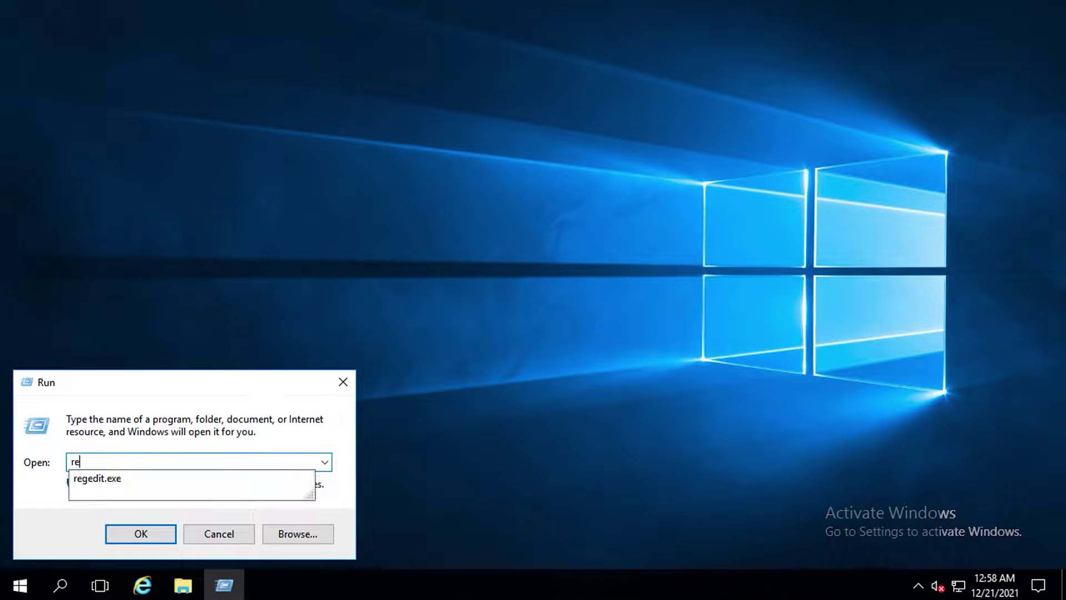
{"action": "type", "text": "gedit.exe"}
{"action": "key", "text": "Return"}
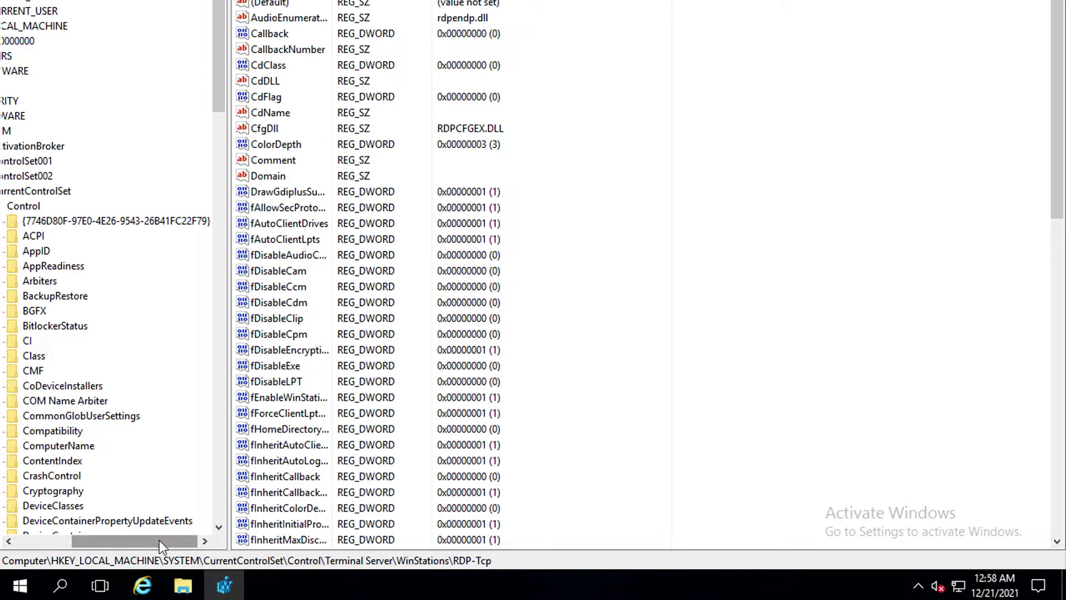
{"action": "left_click_drag", "start_coordinate": [159, 540], "coordinate": [104, 540]}
{"action": "left_click_drag", "start_coordinate": [227, 78], "coordinate": [442, 94]}
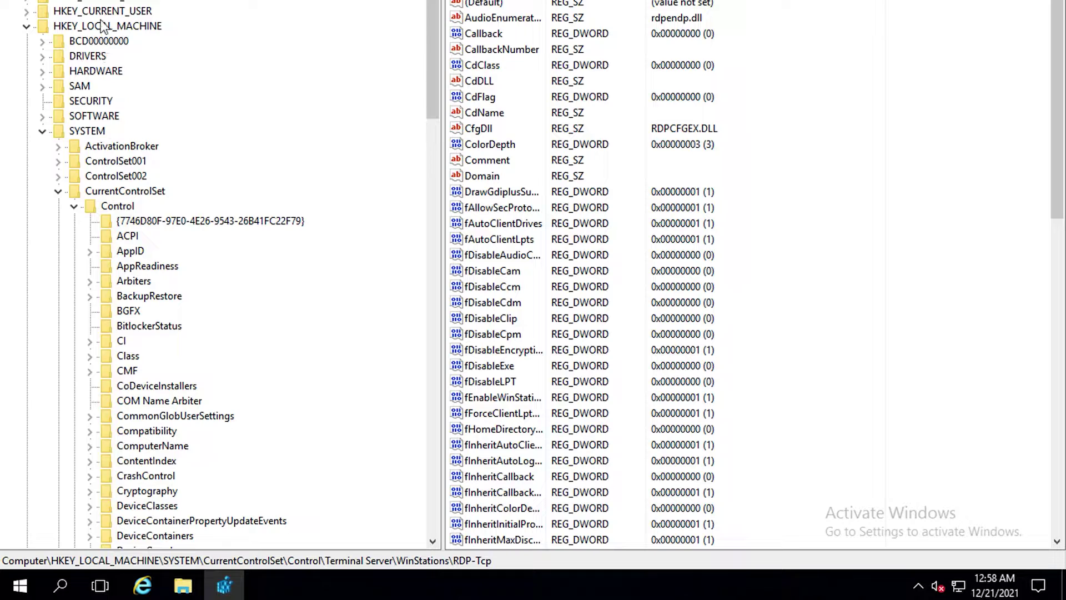
Step: Expand HKEY_LOCAL_MACHINE\SYSTEM\CurrentControlSet\Control\Terminal Server\WinStations\RDP-Tcp to show its values
{"action": "left_click", "coordinate": [103, 26]}
{"action": "left_click", "coordinate": [92, 134]}
{"action": "left_click", "coordinate": [125, 206]}
{"action": "scroll", "coordinate": [147, 177], "scroll_direction": "down", "scroll_amount": 20}
{"action": "left_click", "coordinate": [147, 147]}
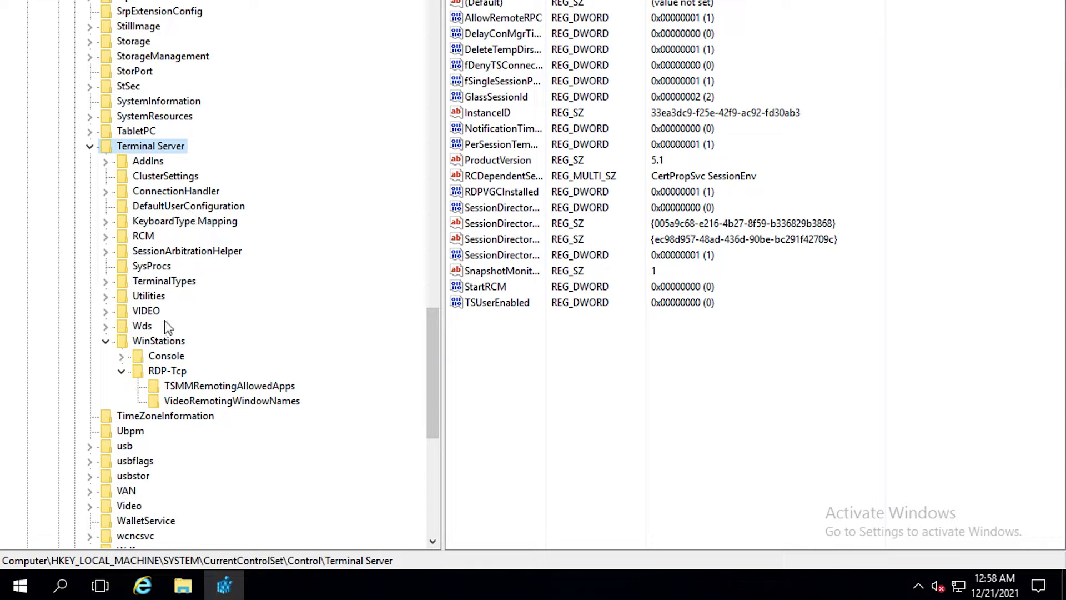
{"action": "left_click", "coordinate": [150, 341]}
{"action": "left_click", "coordinate": [167, 371]}
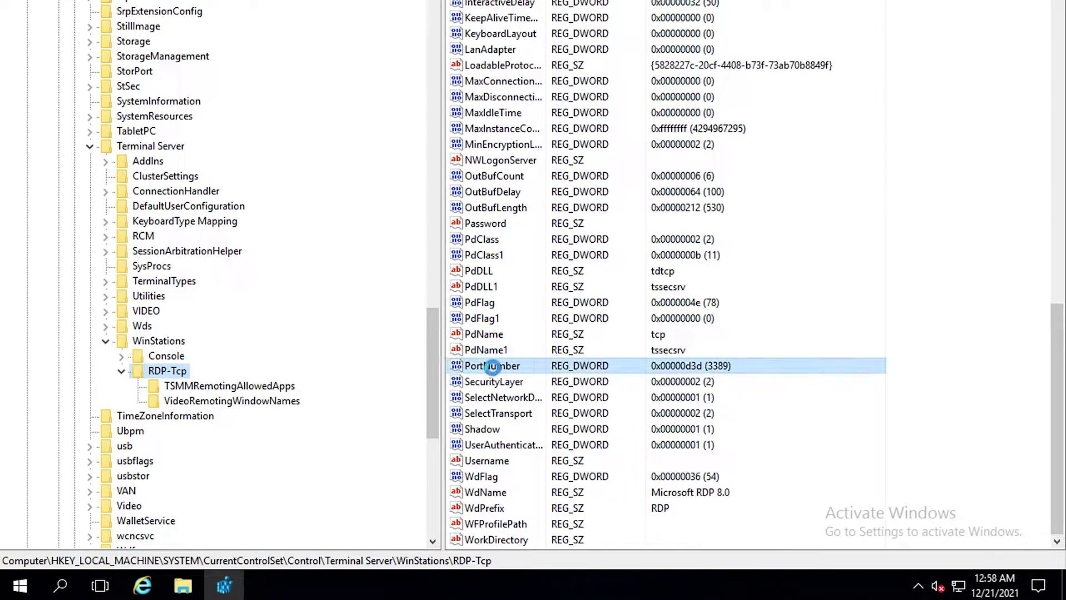
Step: Open the PortNumber DWORD and switch its Base to Decimal to read 3389
{"action": "double_click", "coordinate": [493, 365]}
{"action": "left_click_drag", "start_coordinate": [219, 25], "coordinate": [354, 69]}
{"action": "left_click", "coordinate": [345, 161]}
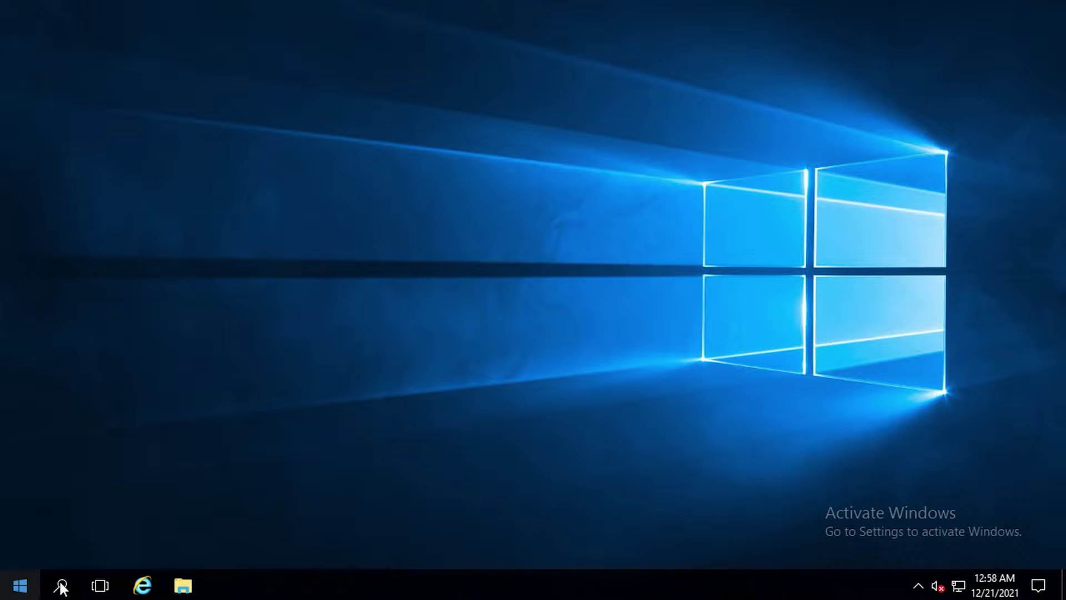
{"action": "left_click", "coordinate": [60, 585]}
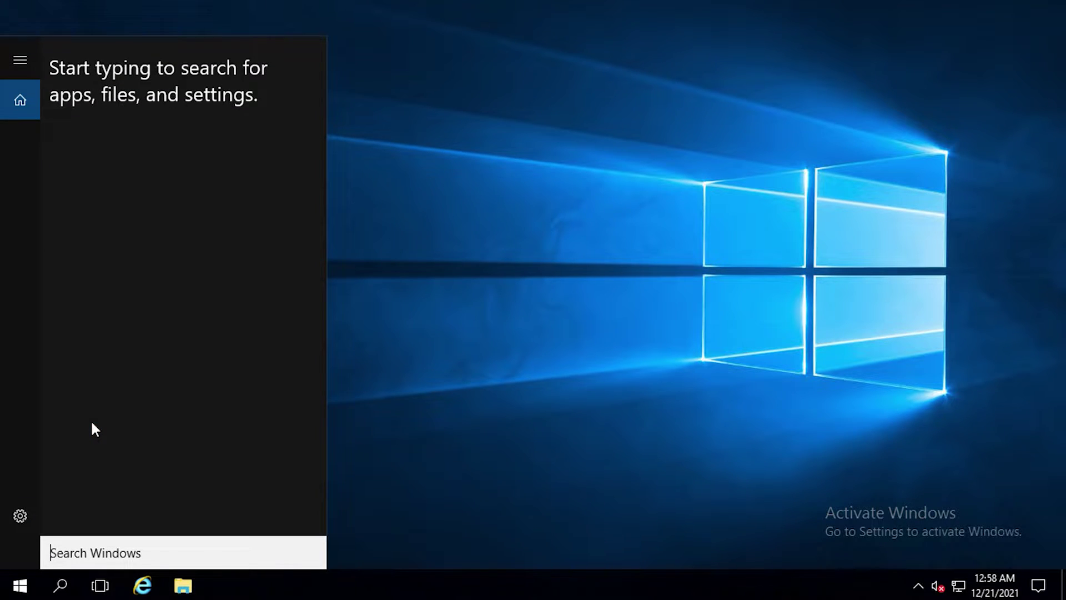
{"action": "type", "text": "fire"}
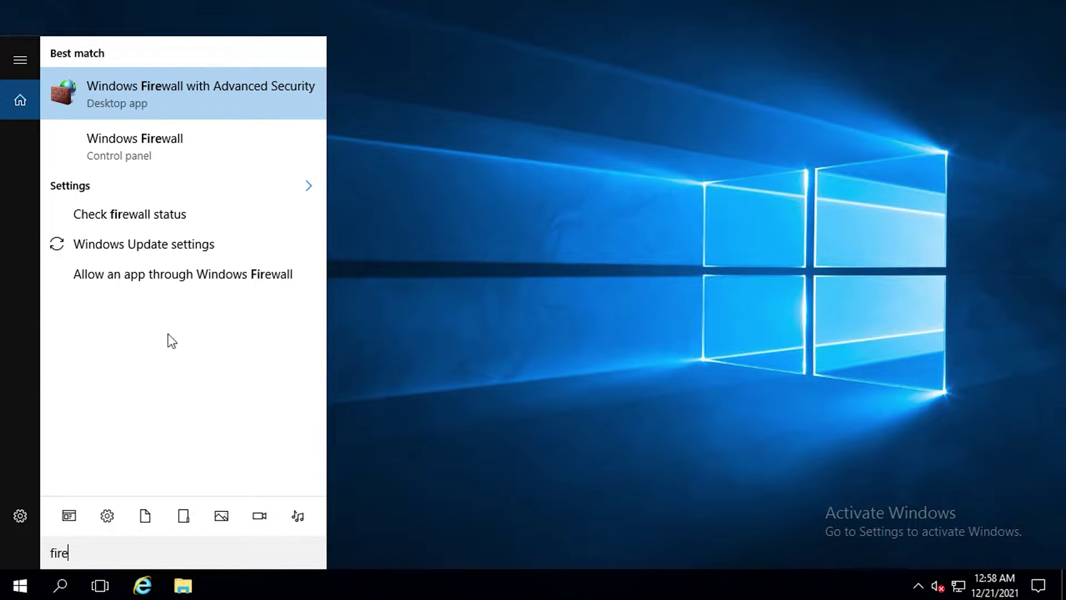
{"action": "type", "text": "wall"}
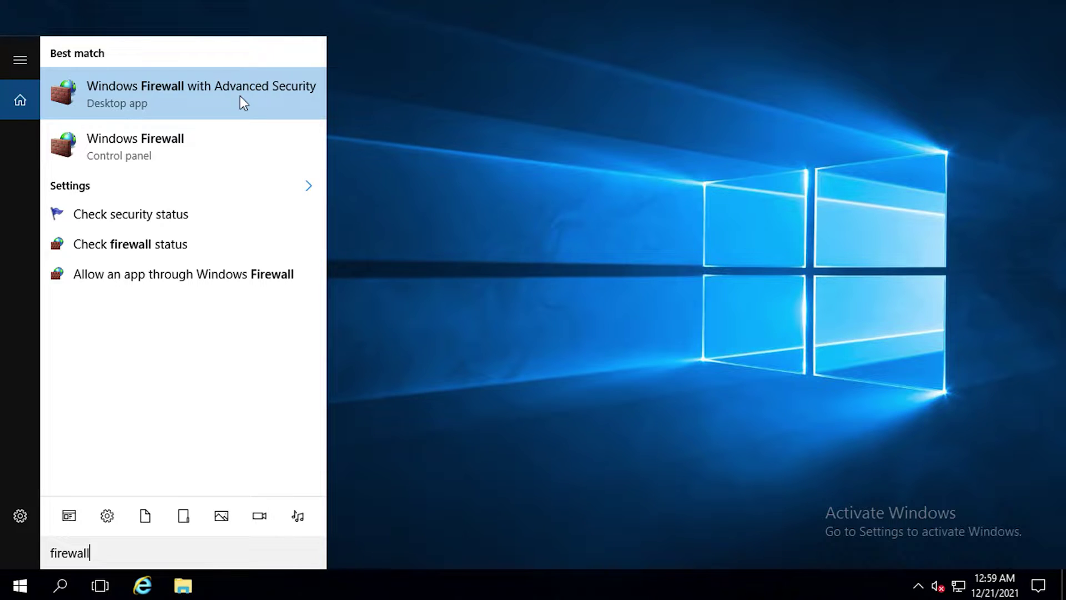
{"action": "left_click", "coordinate": [240, 95]}
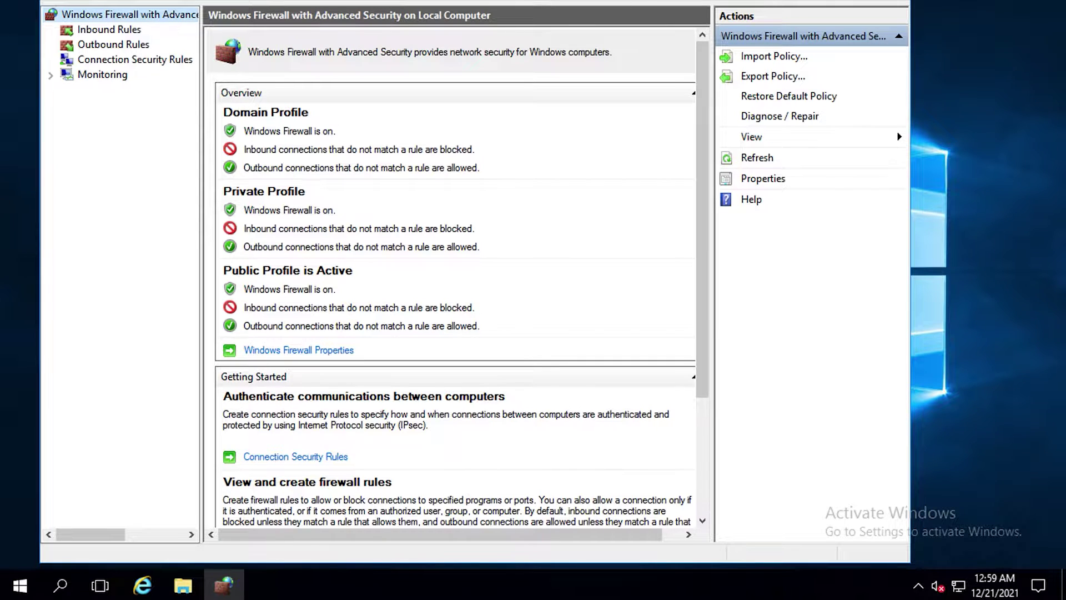
{"action": "key", "text": "super+Up"}
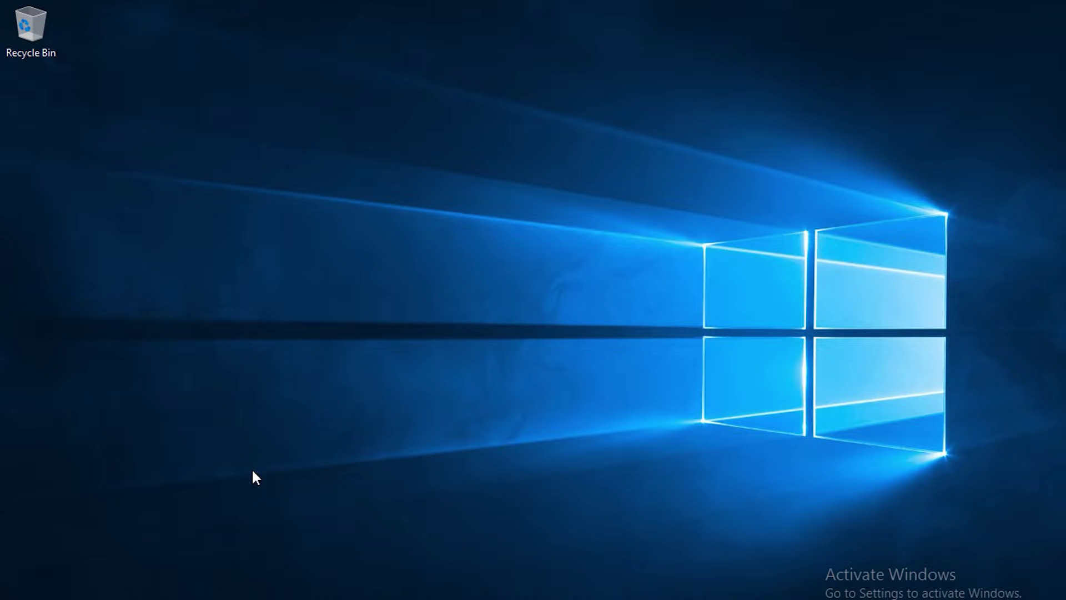
Step: Bring up Windows Settings with Win+I and go to Update & security
{"action": "key", "text": "super+i"}
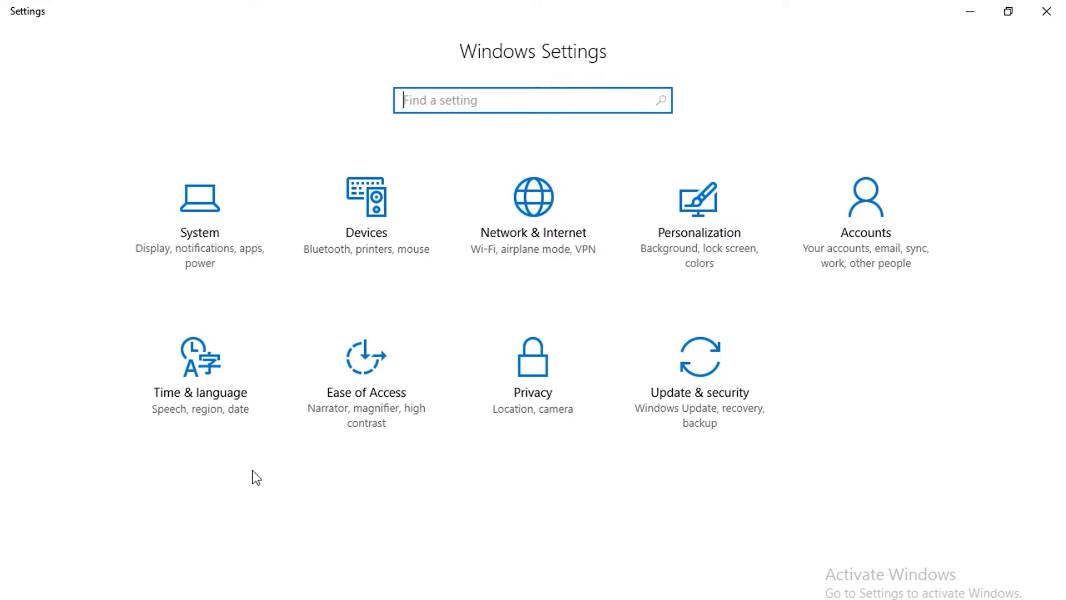
{"action": "left_click", "coordinate": [682, 364]}
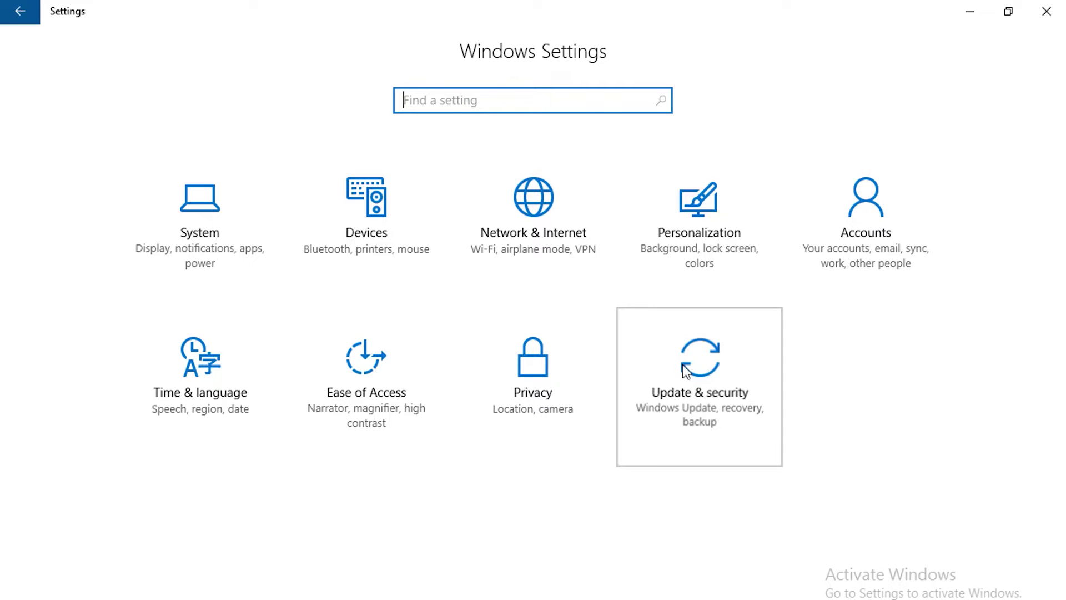